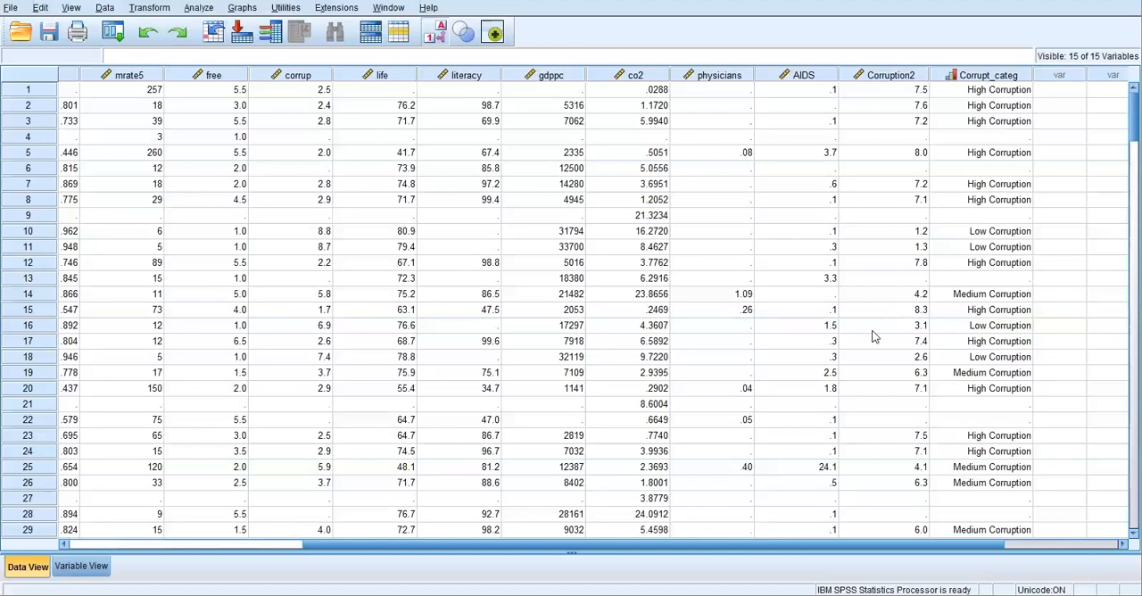
Step: Run Descriptives on the Percieved Corruption Recoded variable (Corruption2) with the default statistics
{"action": "left_click", "coordinate": [199, 9]}
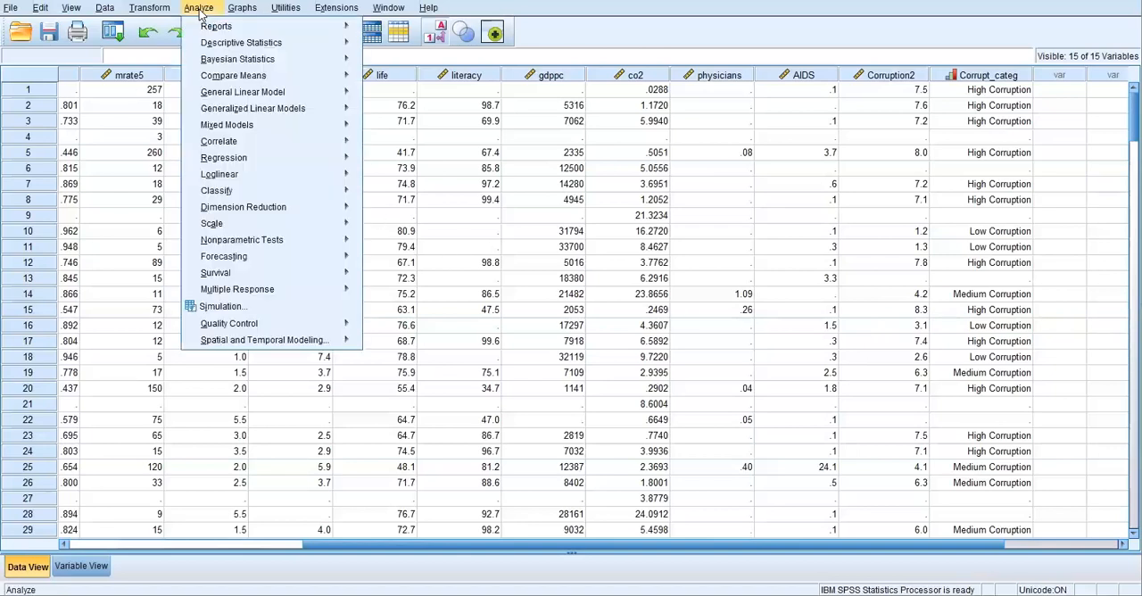
{"action": "mouse_move", "coordinate": [214, 43]}
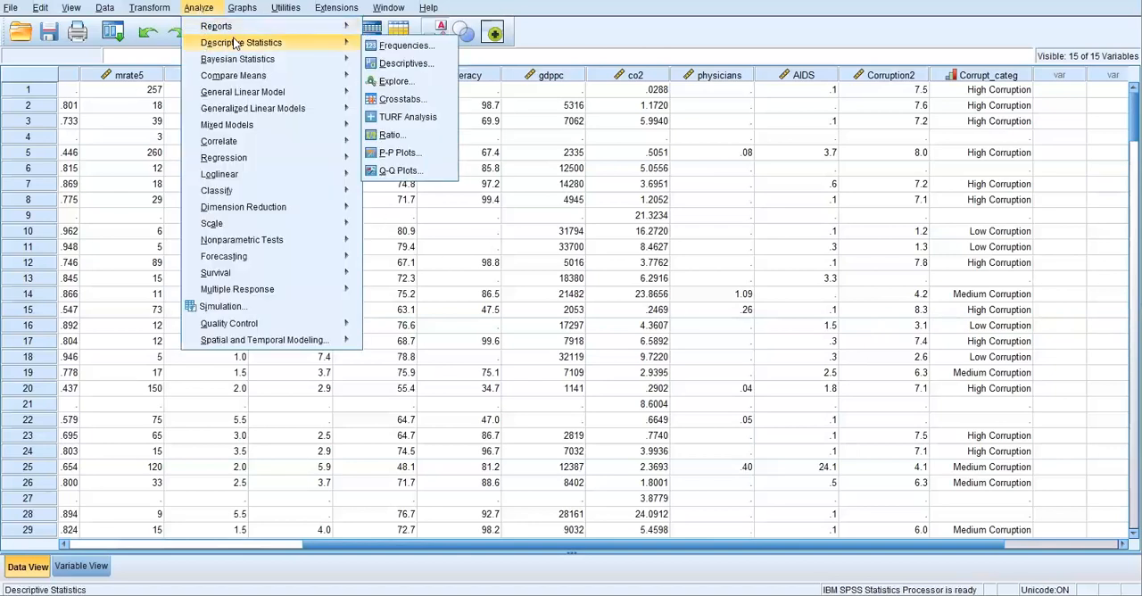
{"action": "mouse_move", "coordinate": [342, 42]}
{"action": "left_click", "coordinate": [400, 60]}
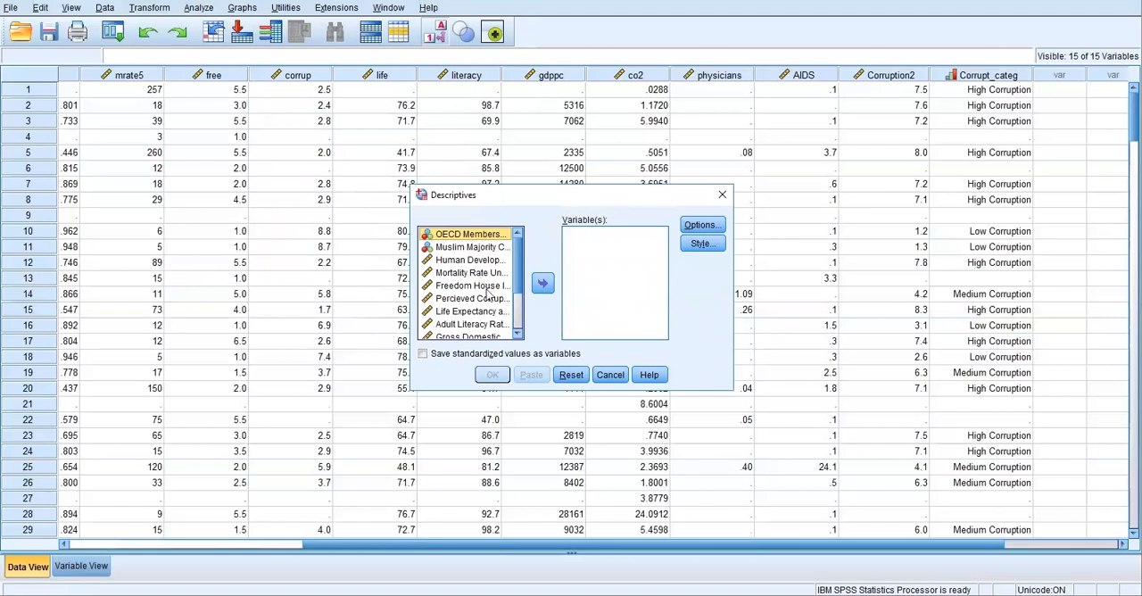
{"action": "scroll", "coordinate": [489, 295], "scroll_direction": "down", "scroll_amount": 2}
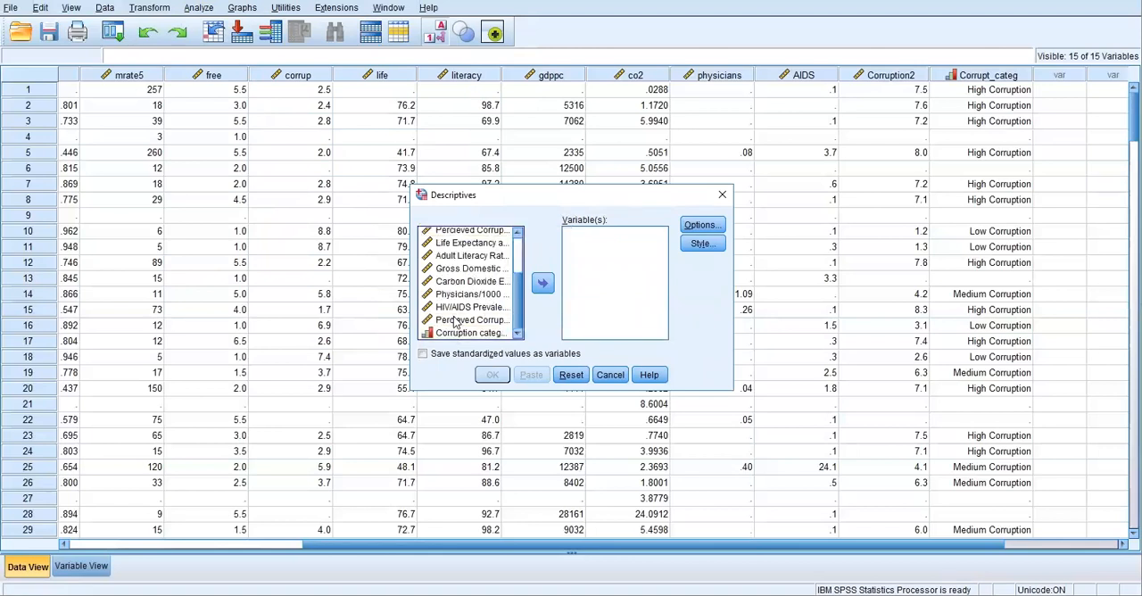
{"action": "left_click", "coordinate": [457, 320]}
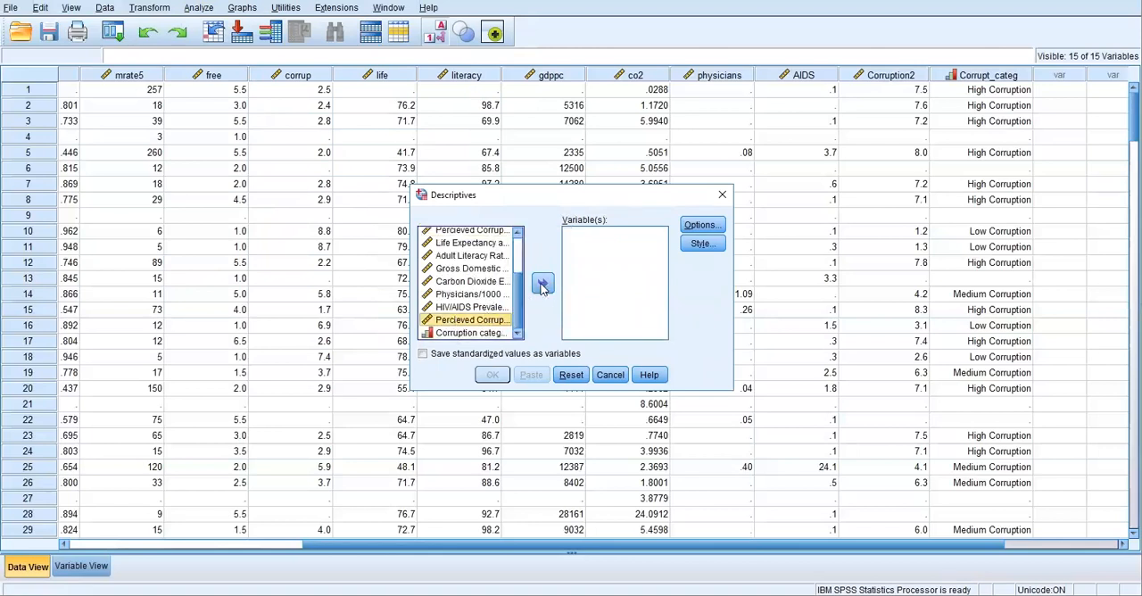
{"action": "left_click", "coordinate": [543, 284]}
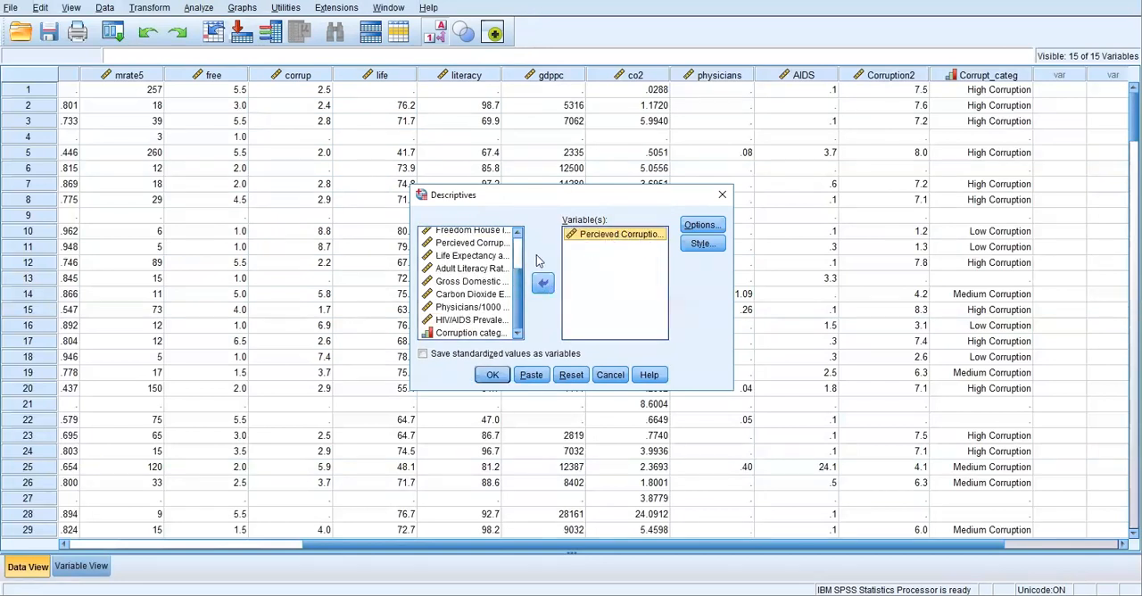
{"action": "left_click", "coordinate": [492, 375]}
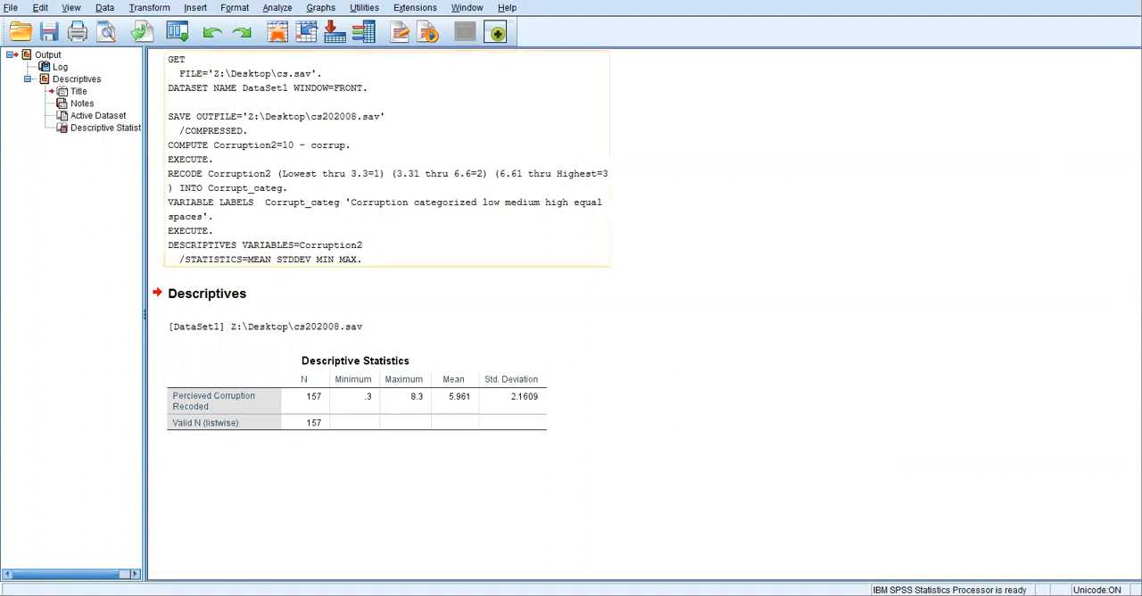
Step: Create a legacy histogram of the Percieved Corruption Recoded variable (Corruption2)
{"action": "left_click", "coordinate": [316, 8]}
{"action": "mouse_move", "coordinate": [396, 119]}
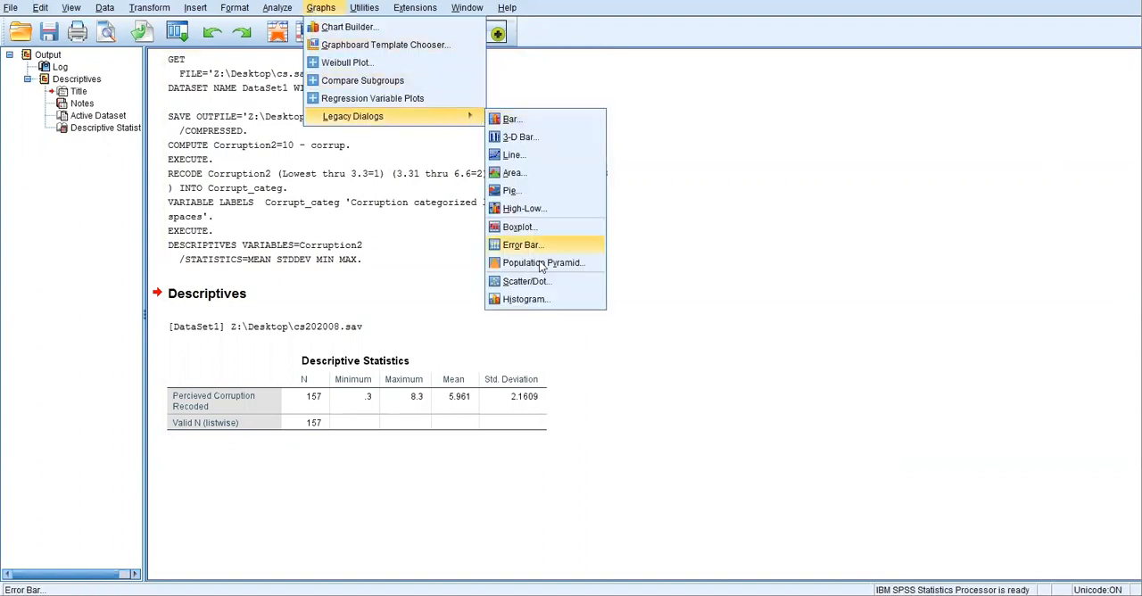
{"action": "left_click", "coordinate": [525, 299]}
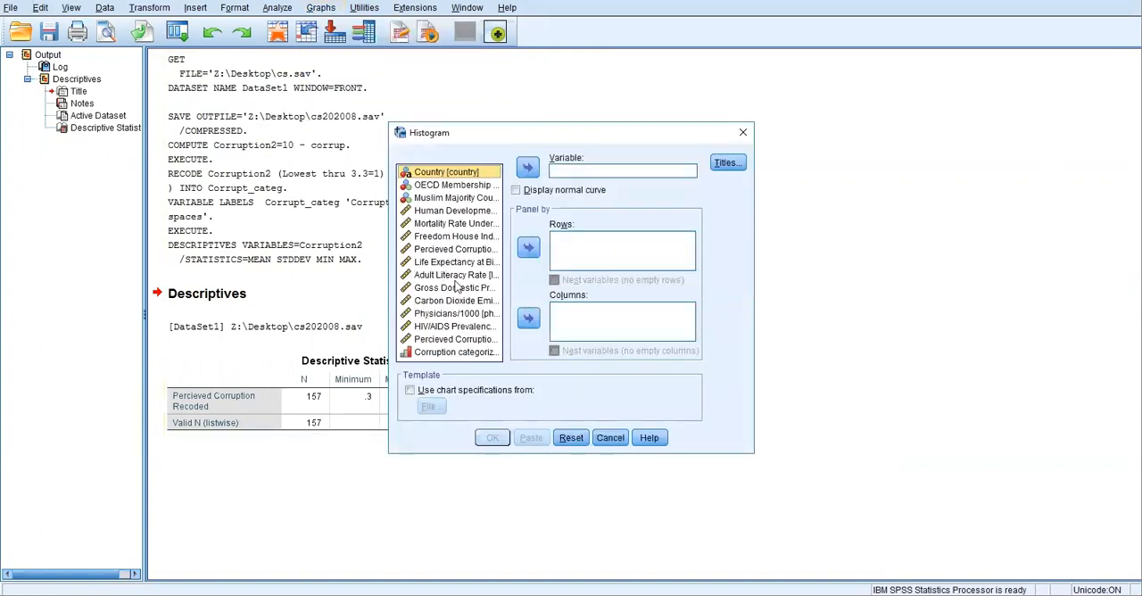
{"action": "left_click", "coordinate": [437, 340]}
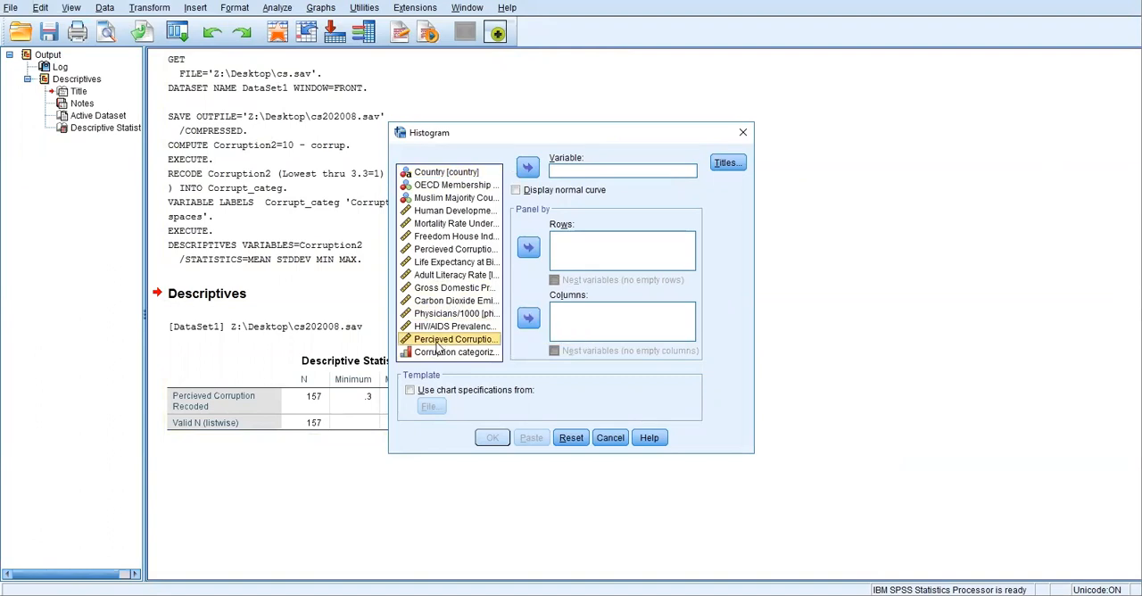
{"action": "left_click", "coordinate": [528, 168]}
{"action": "left_click", "coordinate": [493, 437]}
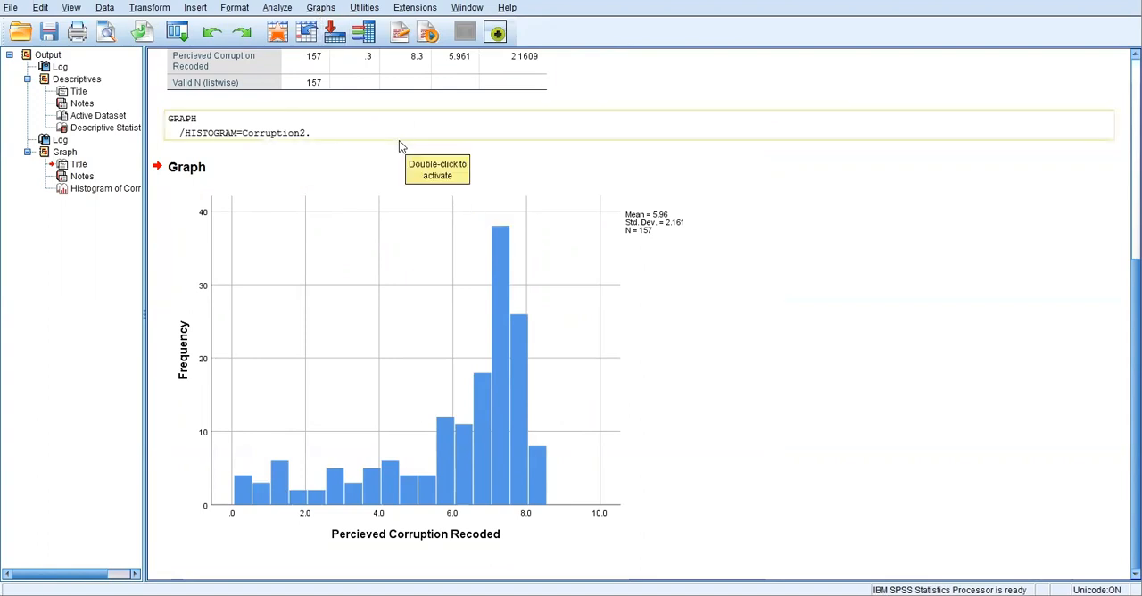
Step: Reset the legacy histogram settings and create a histogram of the categorized corruption variable (Corrupt_categ)
{"action": "left_click", "coordinate": [319, 9]}
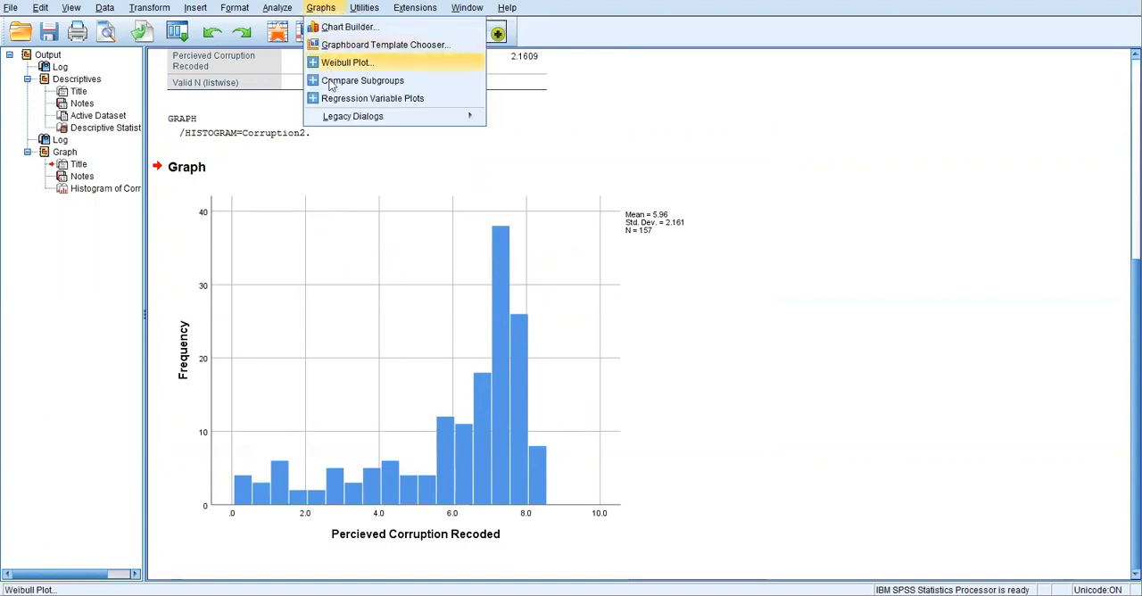
{"action": "mouse_move", "coordinate": [337, 116]}
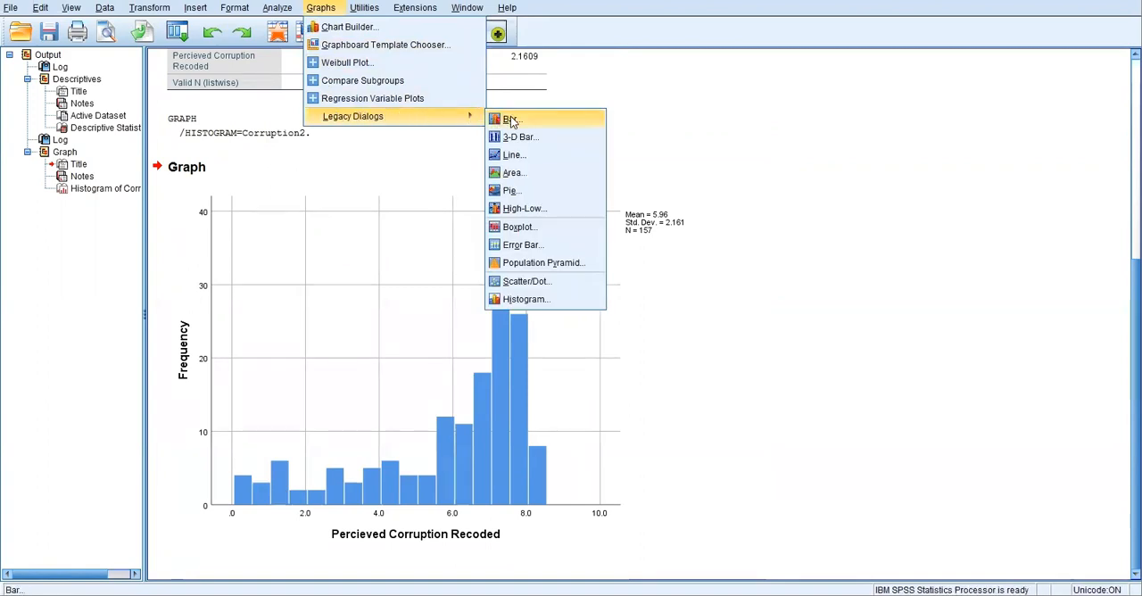
{"action": "left_click", "coordinate": [524, 301]}
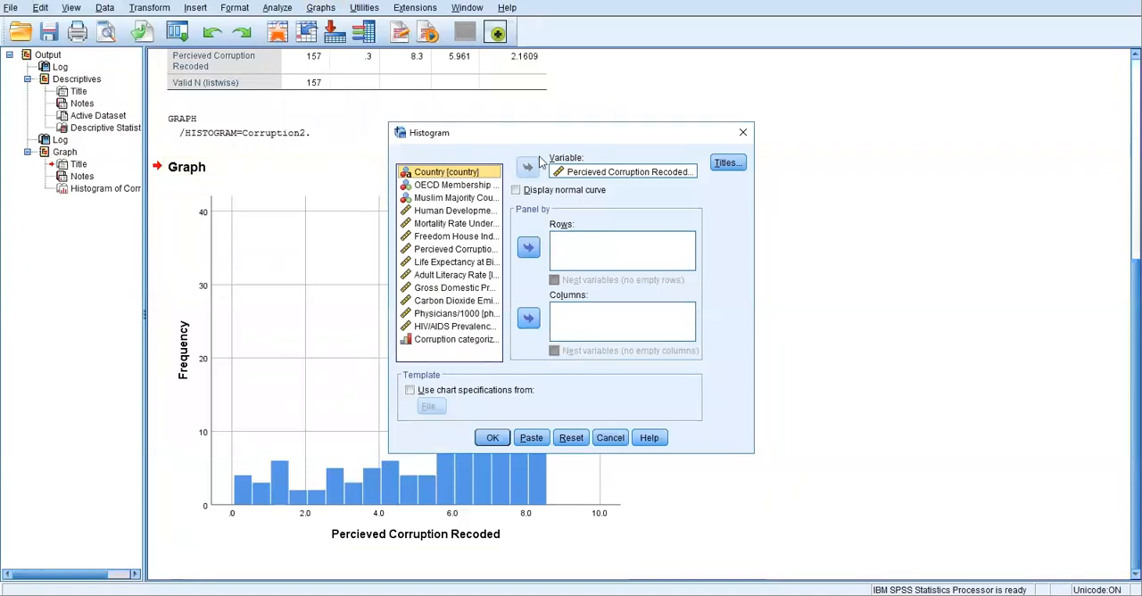
{"action": "left_click", "coordinate": [596, 174]}
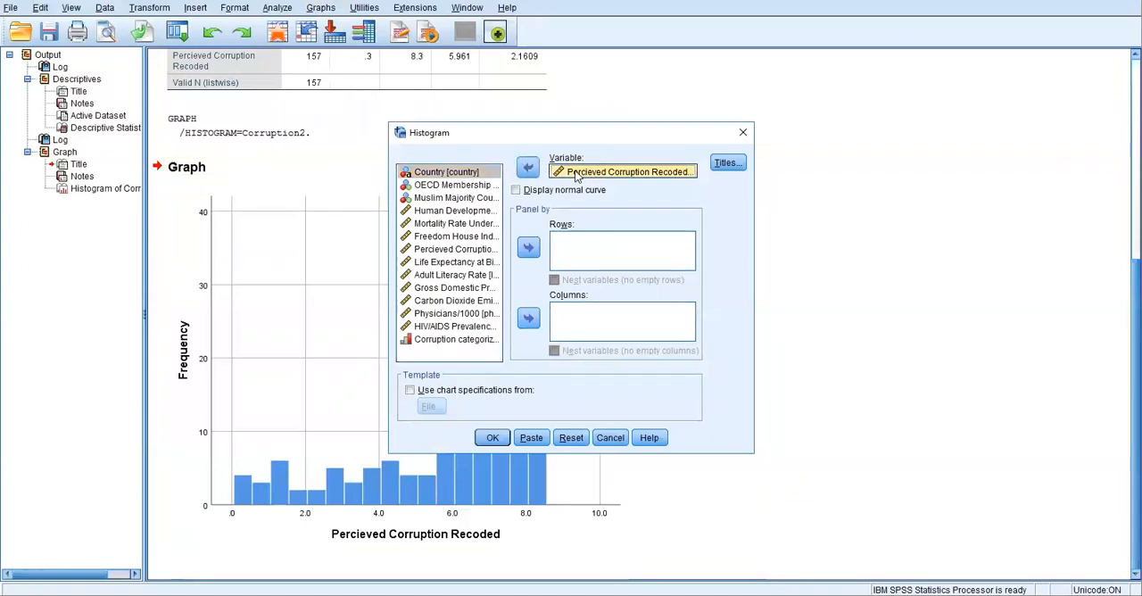
{"action": "left_click", "coordinate": [569, 438]}
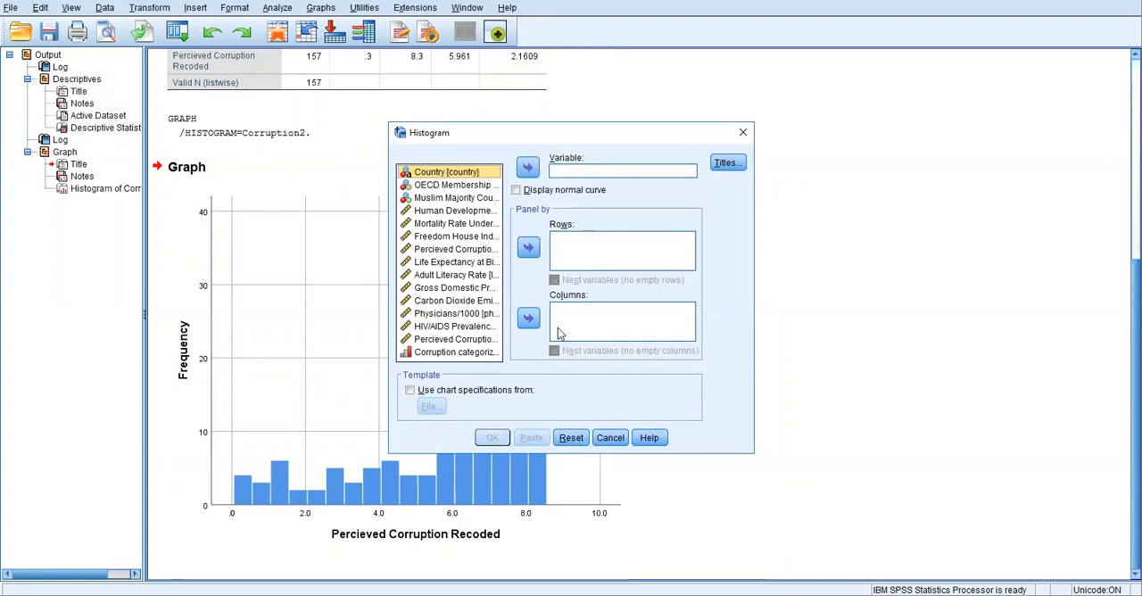
{"action": "left_click", "coordinate": [433, 354]}
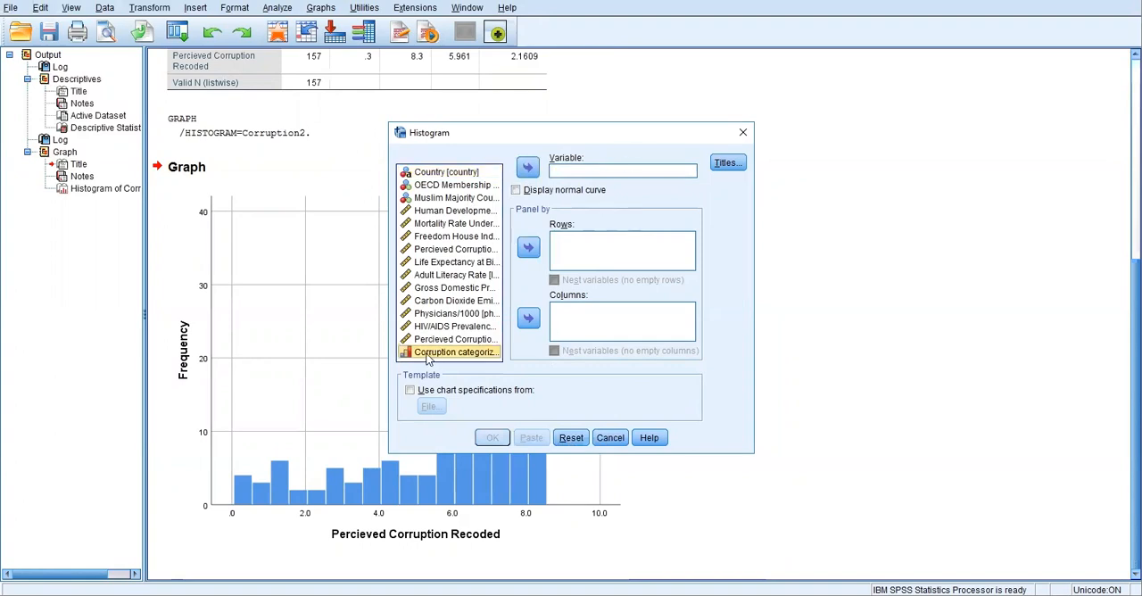
{"action": "left_click", "coordinate": [529, 167]}
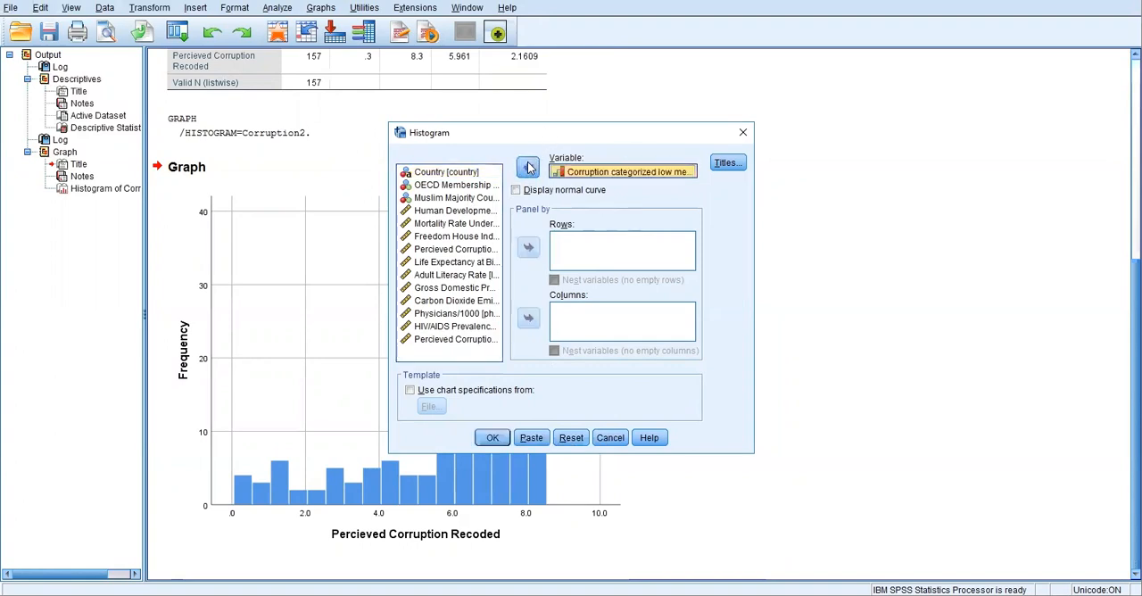
{"action": "left_click", "coordinate": [493, 438]}
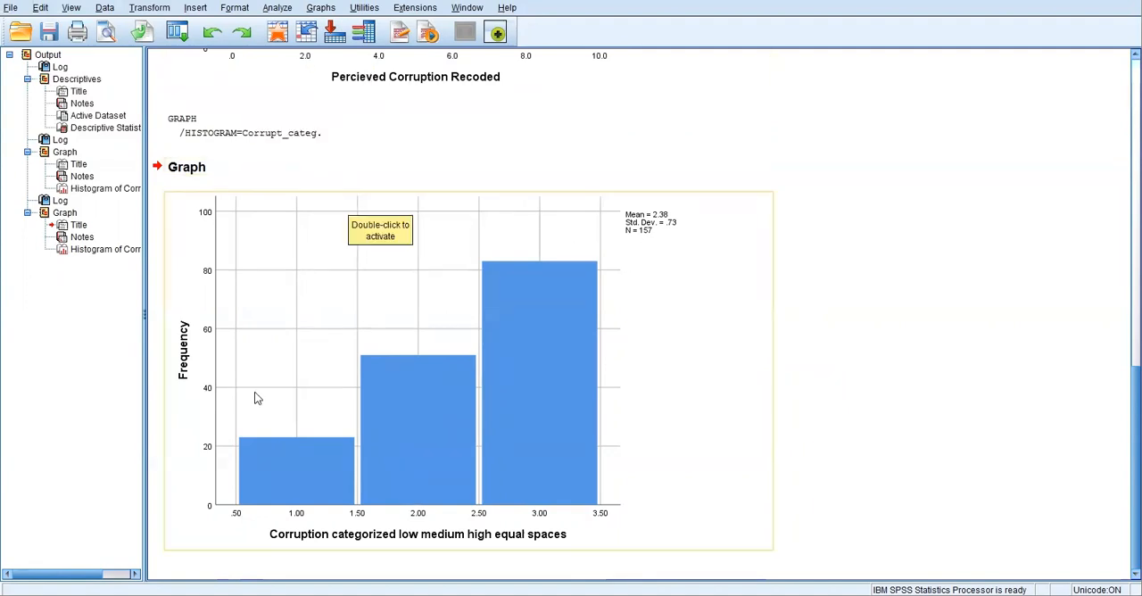
Step: Run Frequencies with a frequency table for the categorized corruption variable (Corrupt_categ)
{"action": "left_click", "coordinate": [279, 9]}
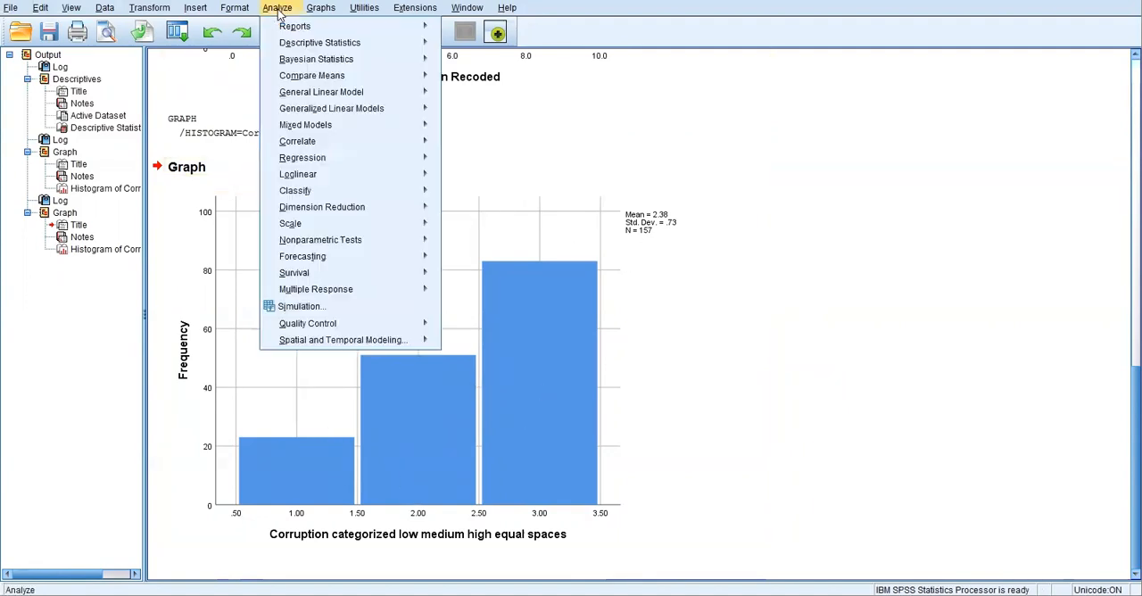
{"action": "mouse_move", "coordinate": [293, 47]}
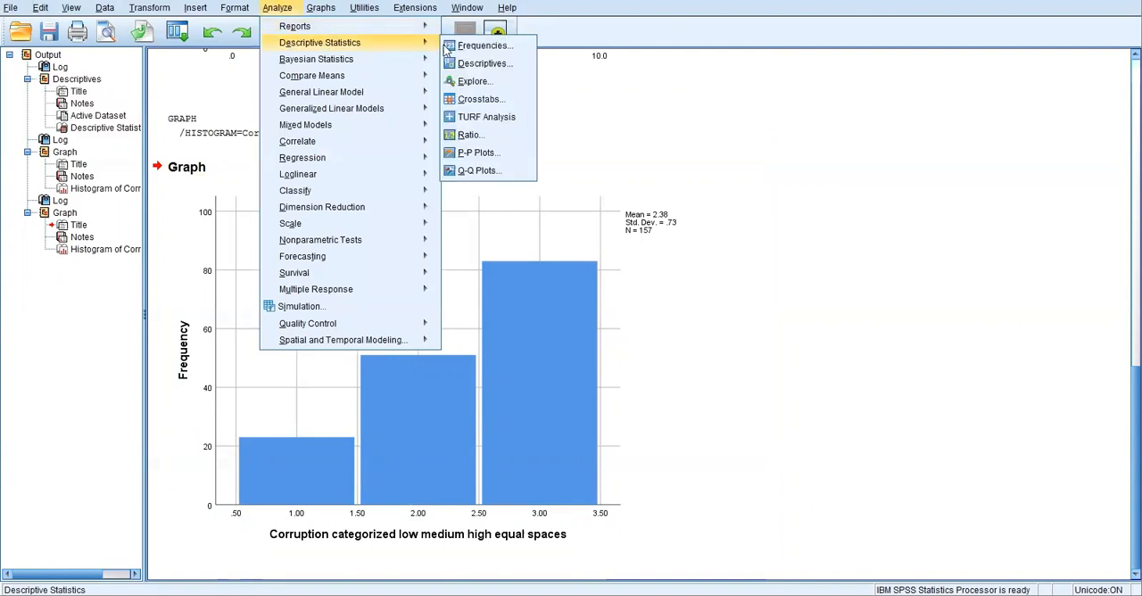
{"action": "left_click", "coordinate": [473, 46]}
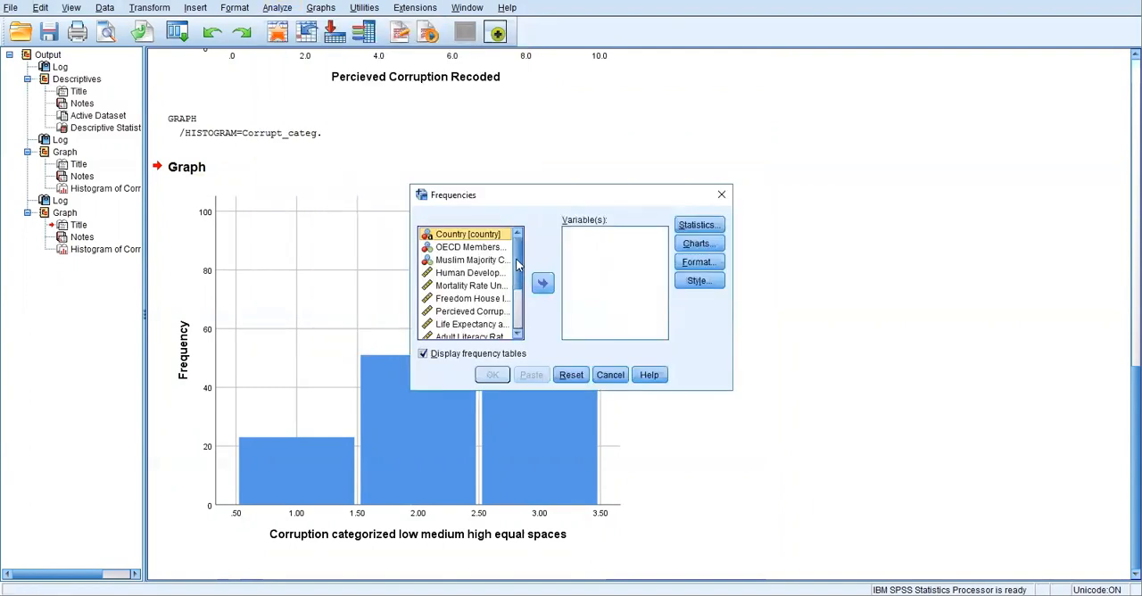
{"action": "scroll", "coordinate": [514, 322], "scroll_direction": "down", "scroll_amount": 3}
{"action": "left_click", "coordinate": [482, 333]}
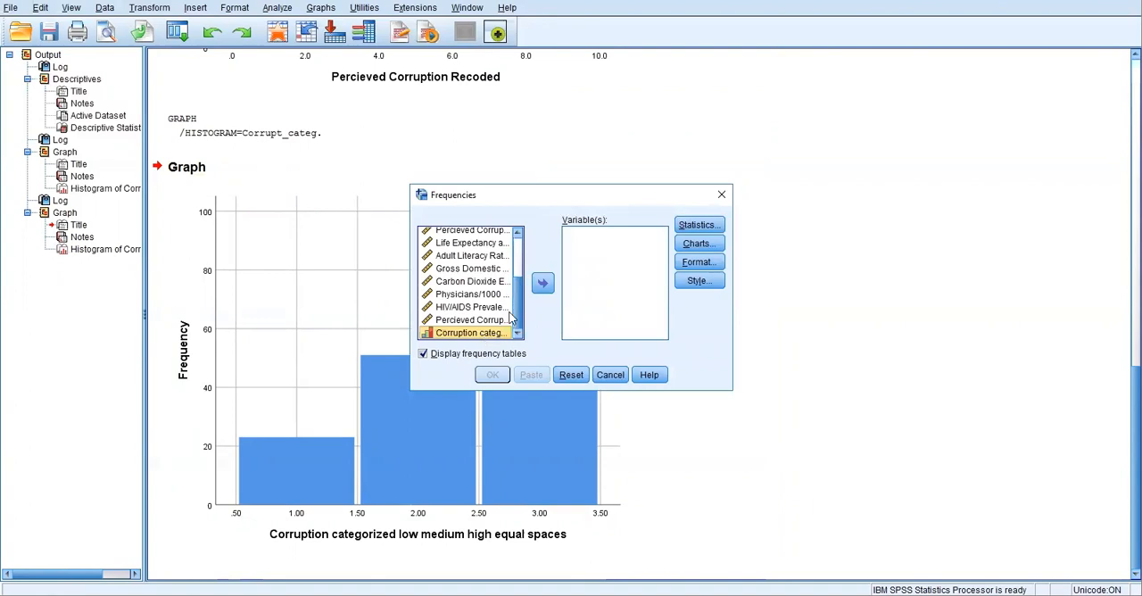
{"action": "left_click", "coordinate": [543, 284]}
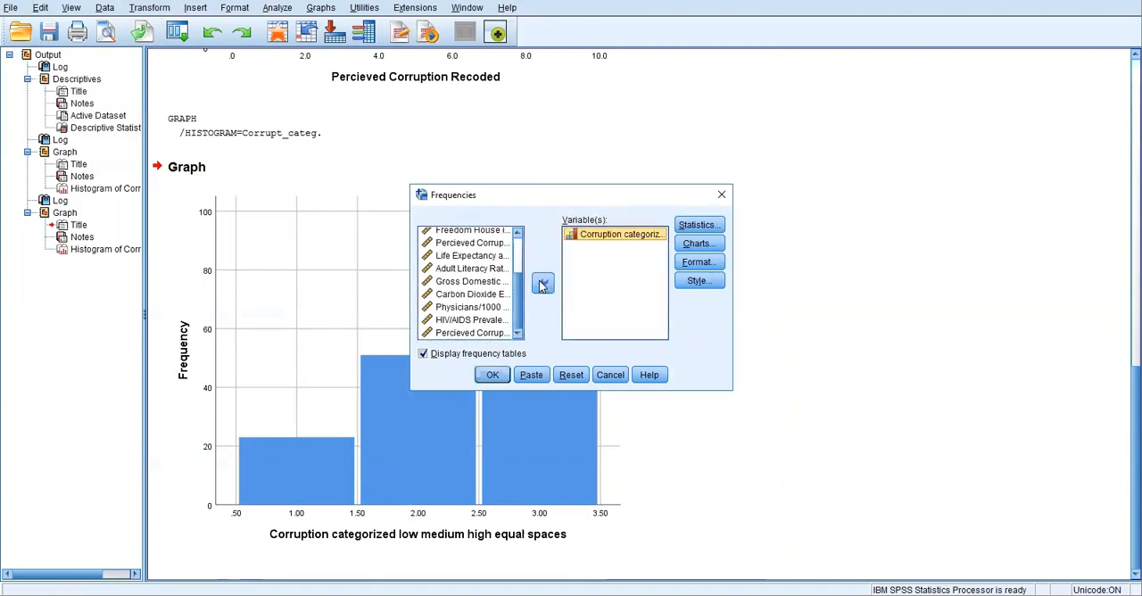
{"action": "left_click", "coordinate": [490, 376]}
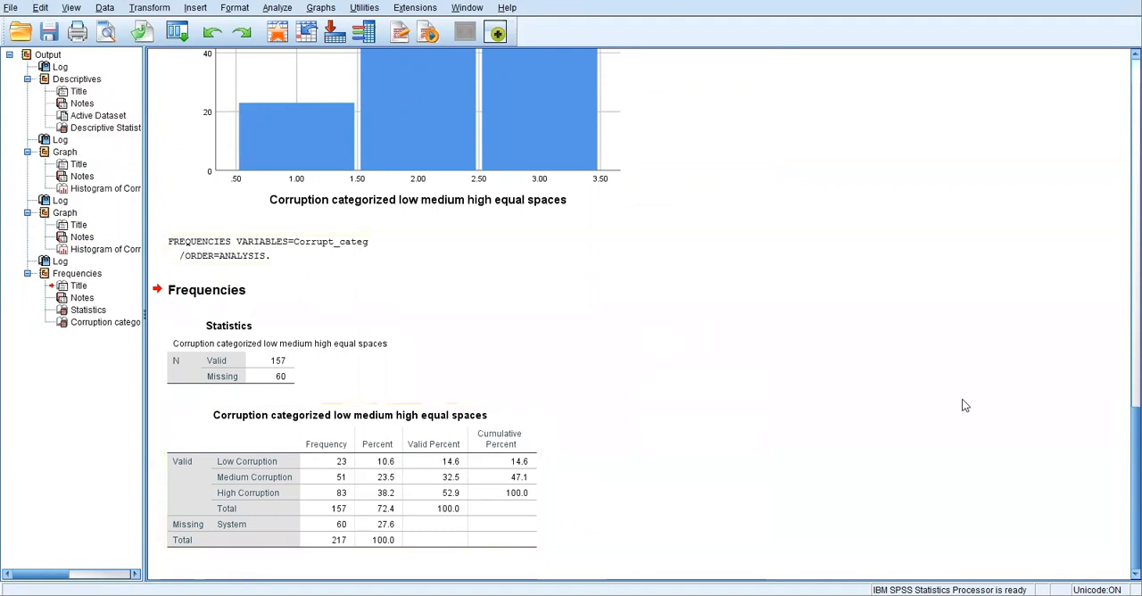
Step: Set up a One-Sample T Test and show its source variables by name instead of by label
{"action": "scroll", "coordinate": [747, 301], "scroll_direction": "up", "scroll_amount": 20}
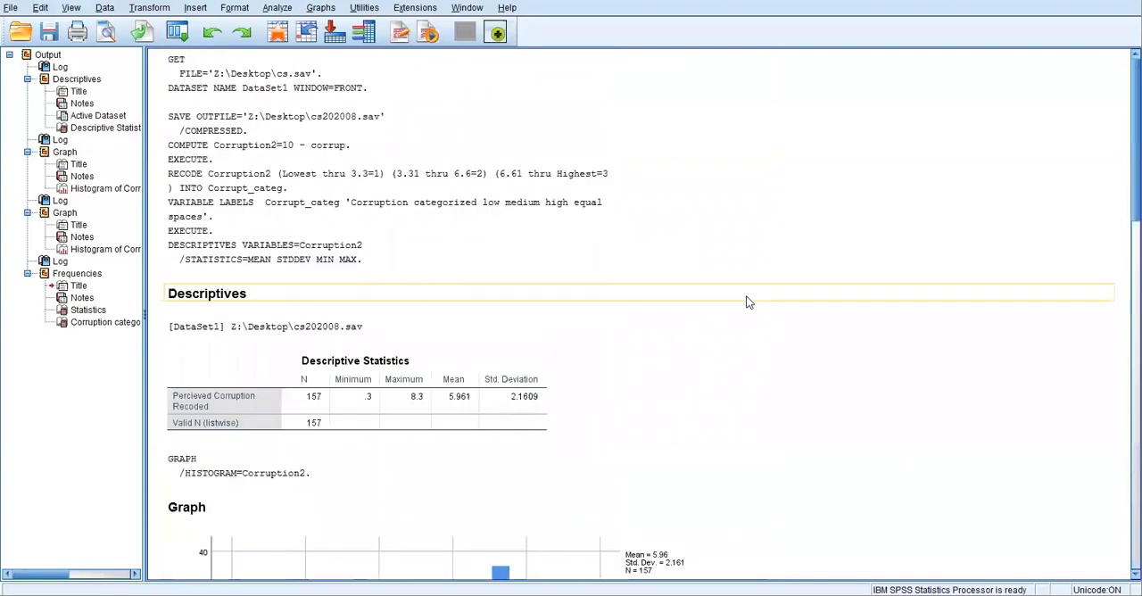
{"action": "scroll", "coordinate": [748, 301], "scroll_direction": "down", "scroll_amount": 2}
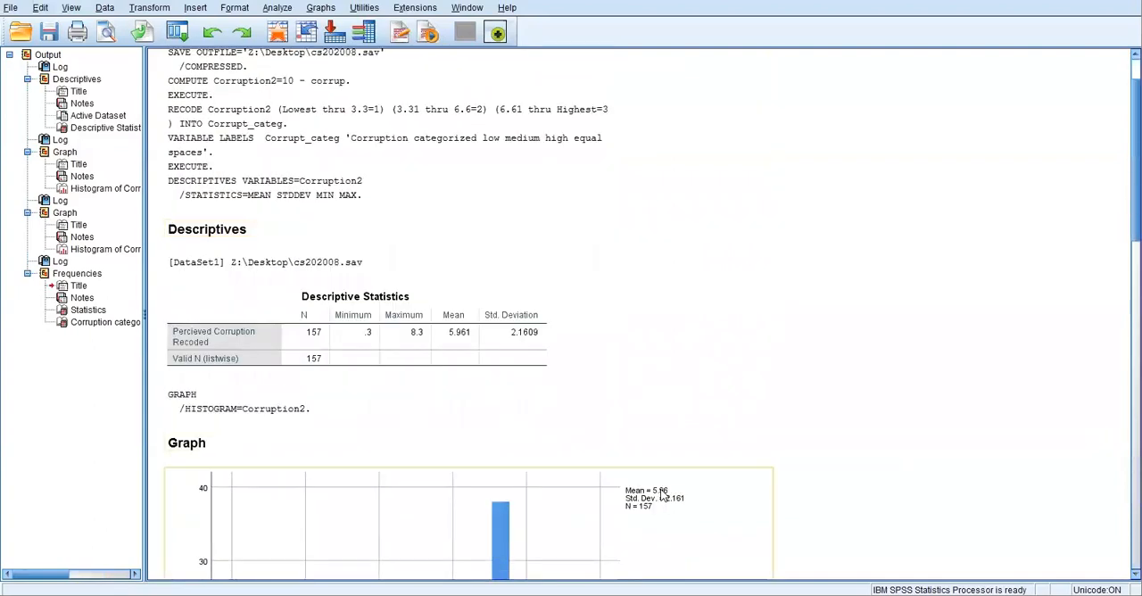
{"action": "scroll", "coordinate": [663, 495], "scroll_direction": "down", "scroll_amount": 15}
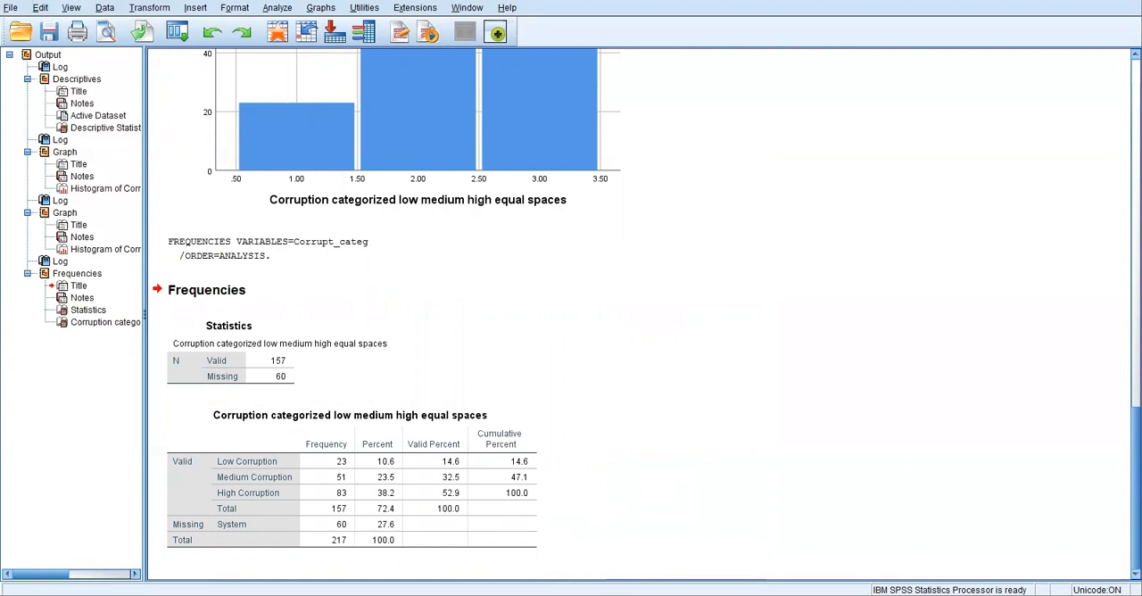
{"action": "left_click", "coordinate": [276, 9]}
{"action": "mouse_move", "coordinate": [286, 79]}
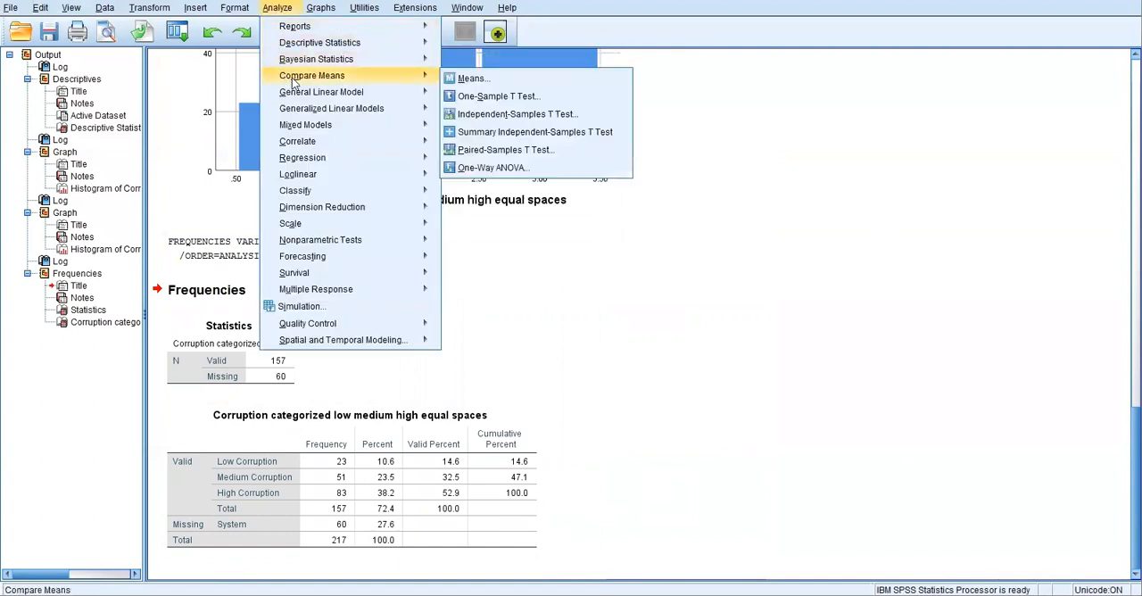
{"action": "left_click", "coordinate": [483, 96]}
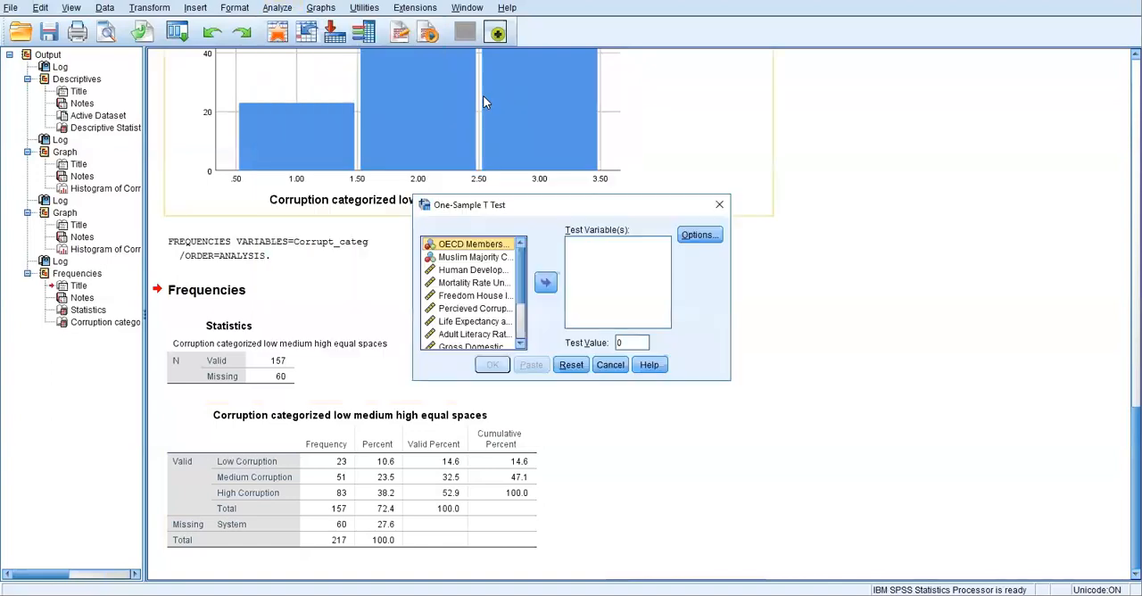
{"action": "scroll", "coordinate": [521, 267], "scroll_direction": "down", "scroll_amount": 2}
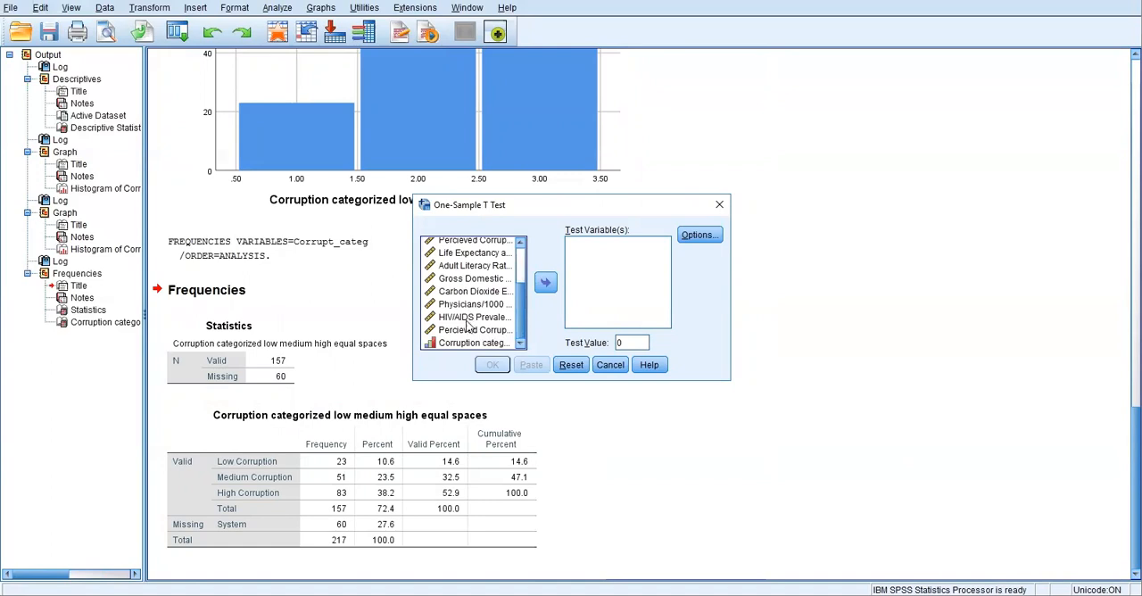
{"action": "left_click", "coordinate": [471, 330]}
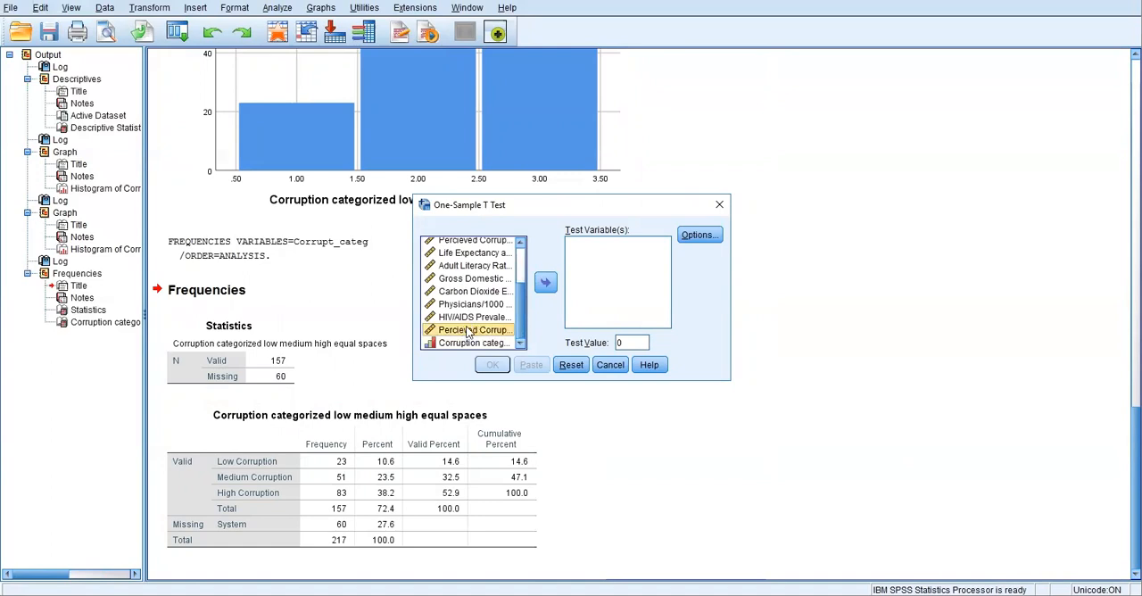
{"action": "right_click", "coordinate": [465, 305]}
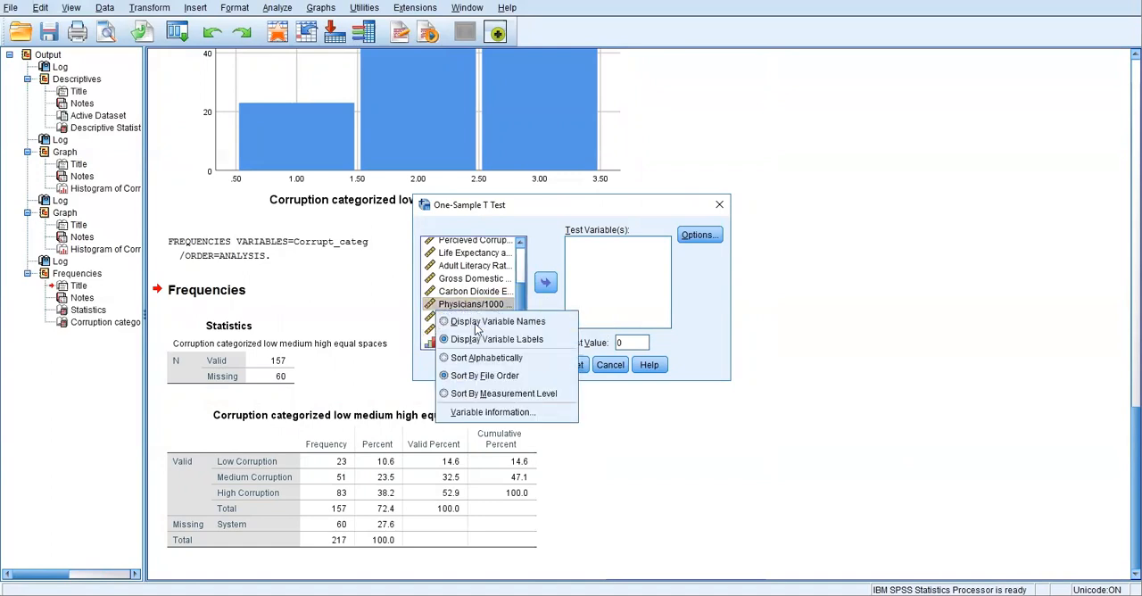
{"action": "left_click", "coordinate": [476, 323]}
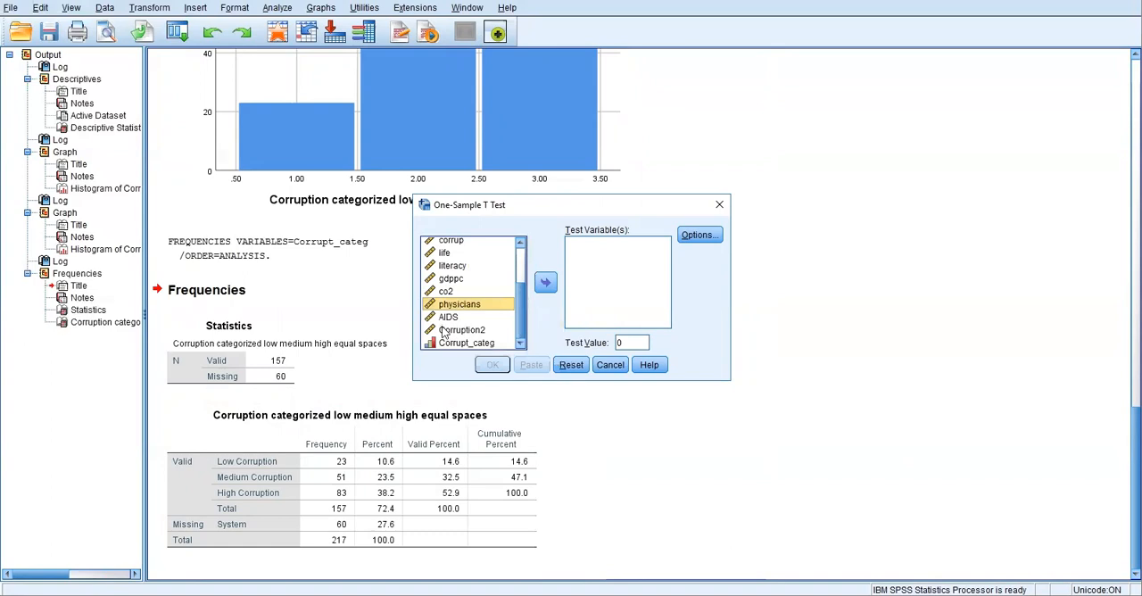
Step: Run the One-Sample T Test on Corruption2 with a test value of 5
{"action": "left_click_drag", "start_coordinate": [444, 333], "coordinate": [604, 277]}
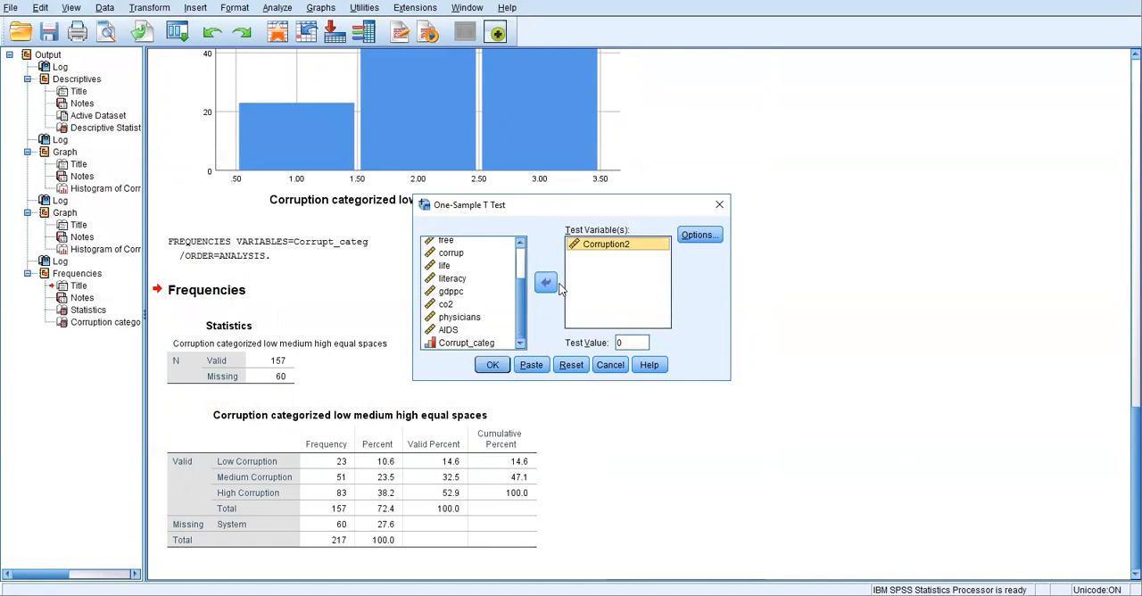
{"action": "left_click", "coordinate": [634, 342]}
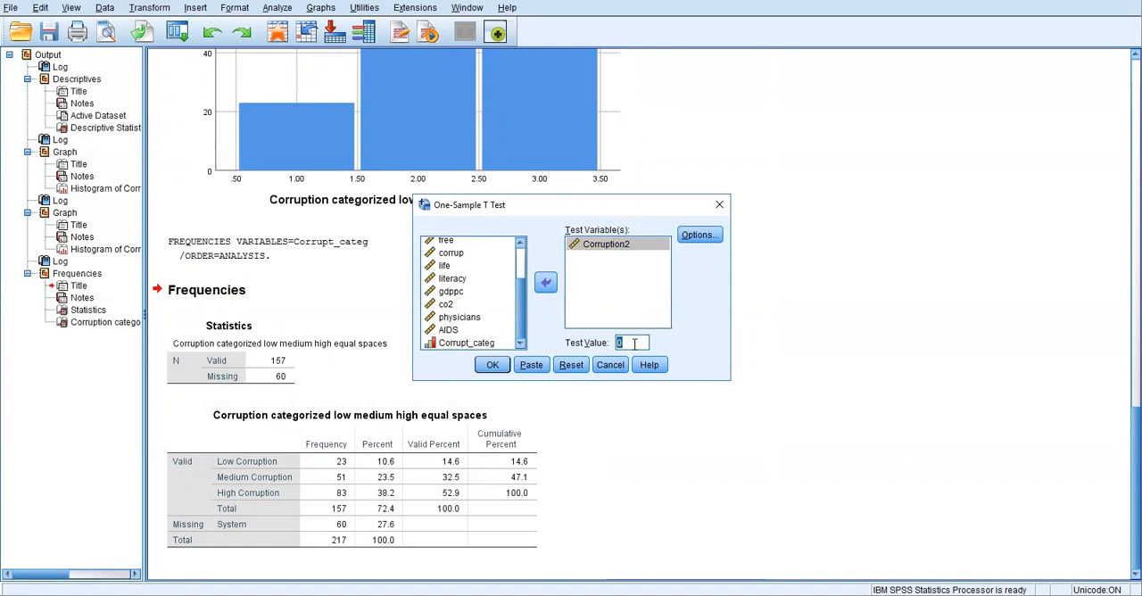
{"action": "type", "text": "5"}
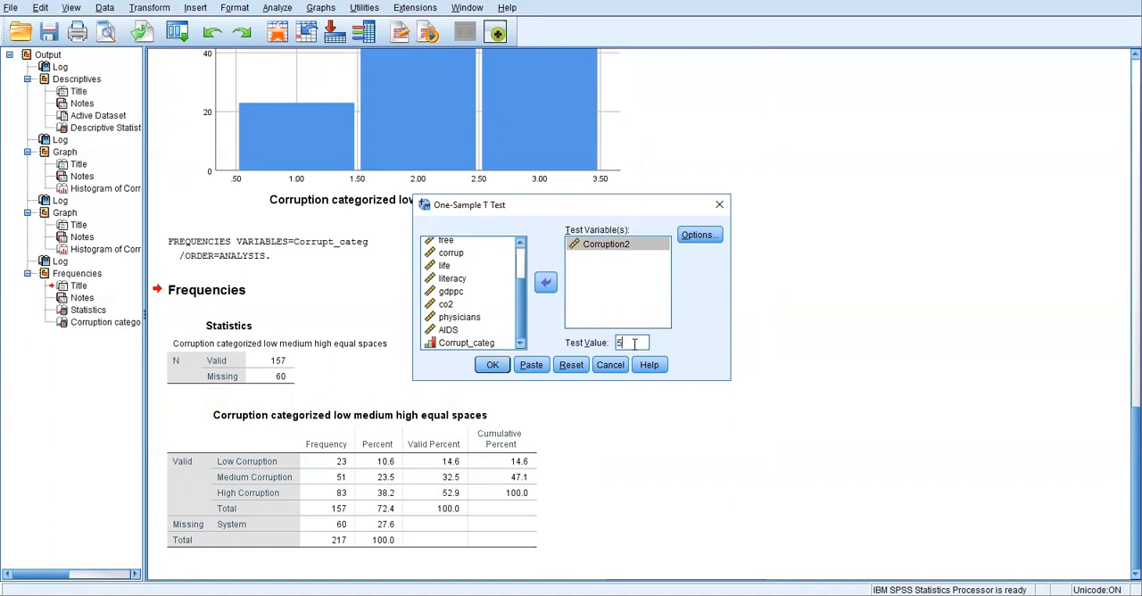
{"action": "left_click", "coordinate": [491, 366]}
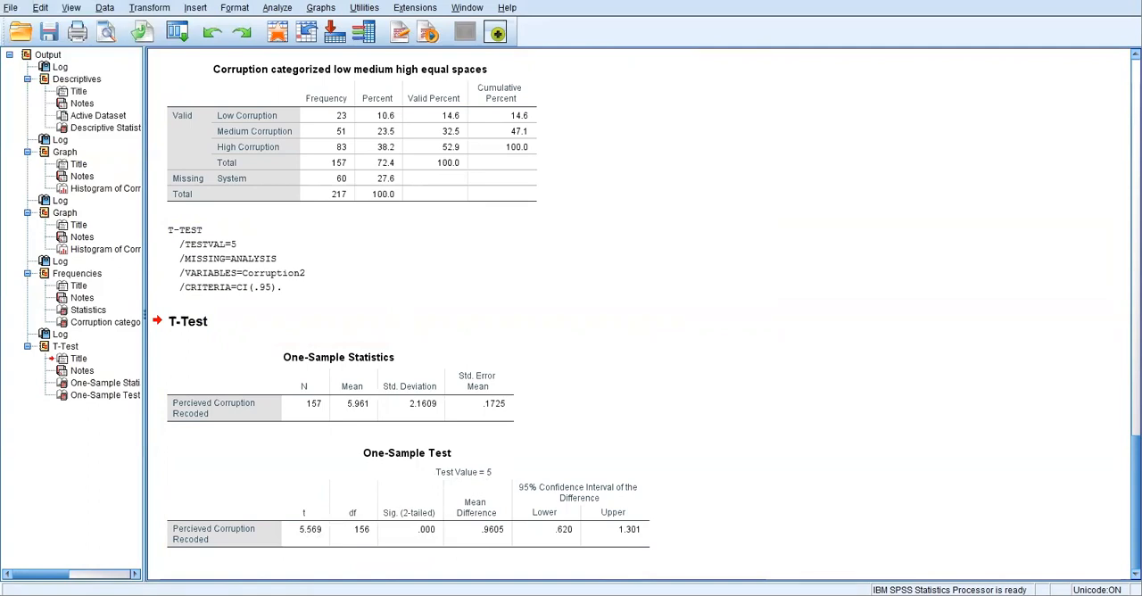
{"action": "left_click", "coordinate": [477, 529]}
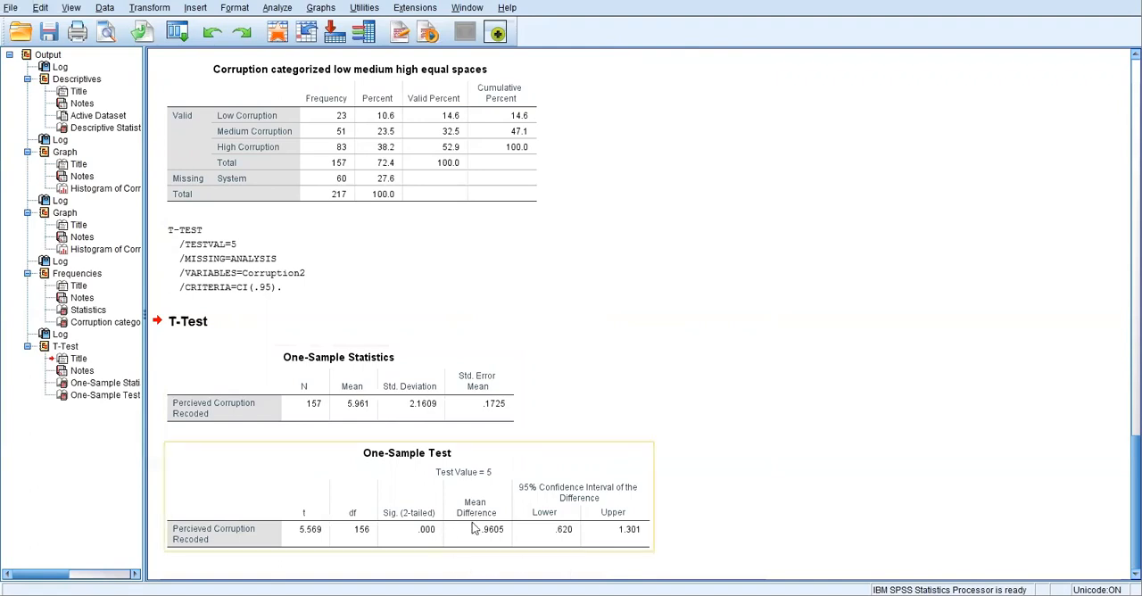